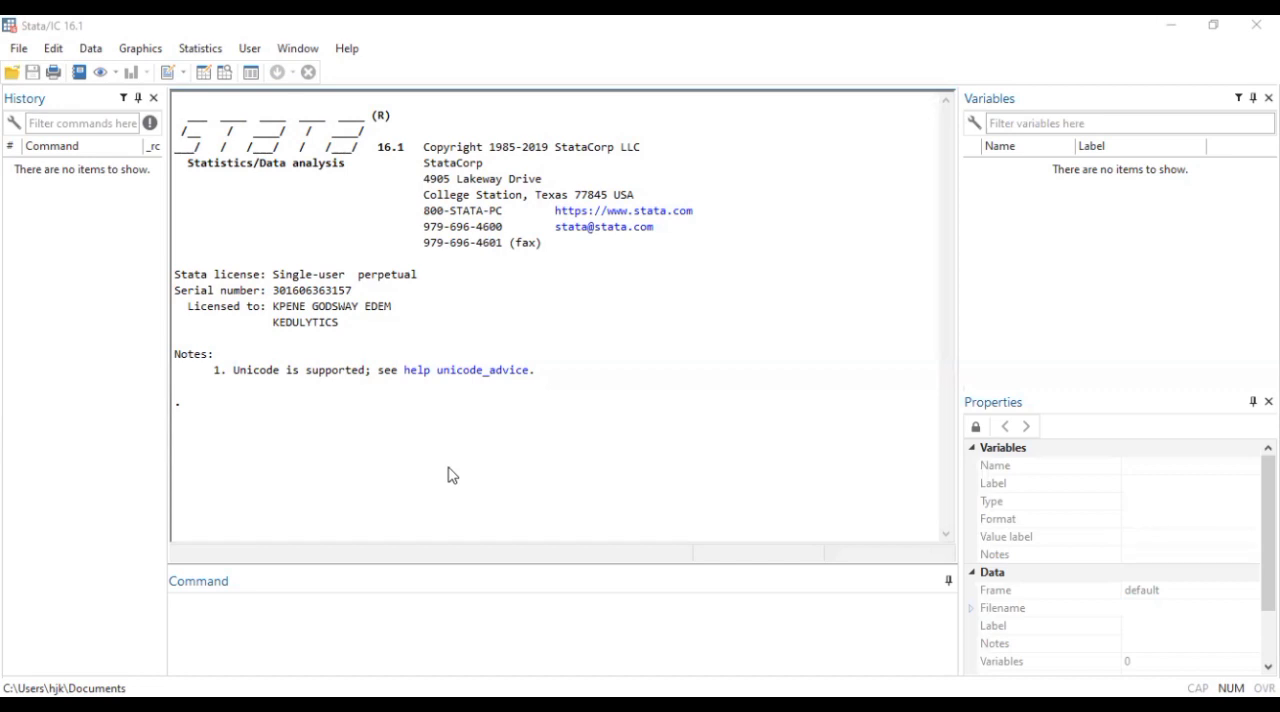
Import the Sex_disparity SPSS dataset from the Sex disparity folder with all its variables
click(18, 47)
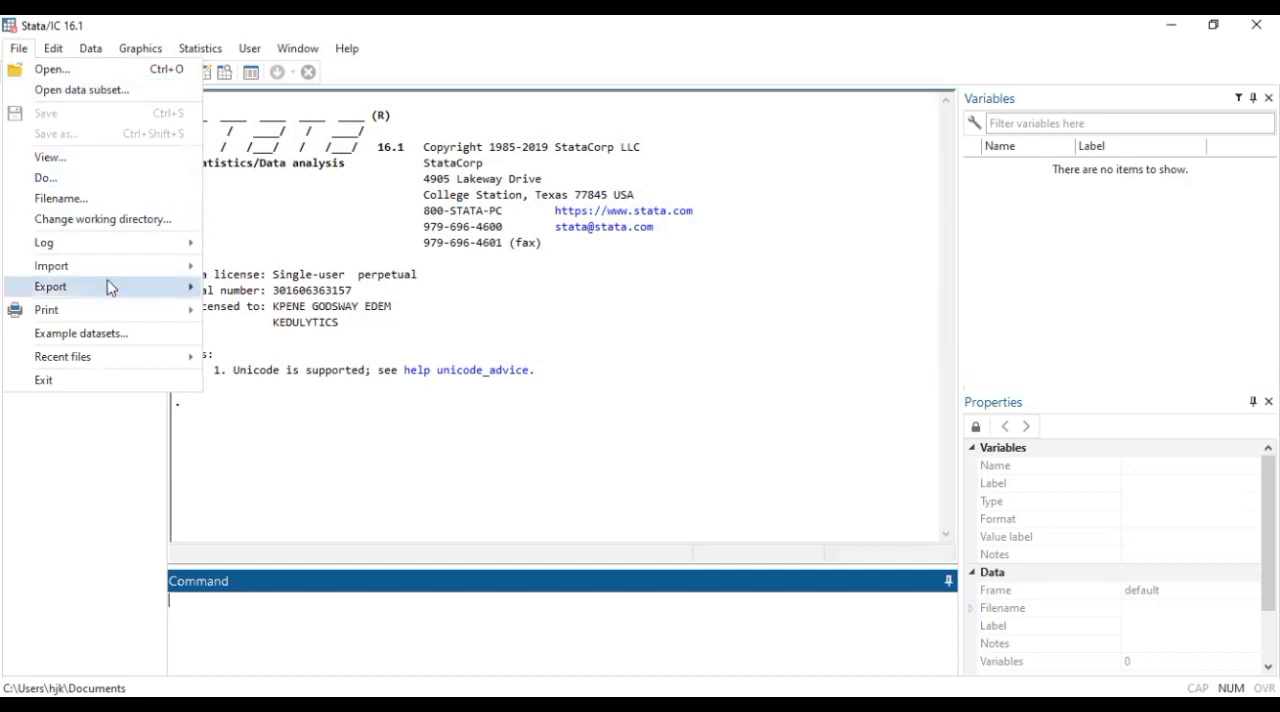
click(266, 312)
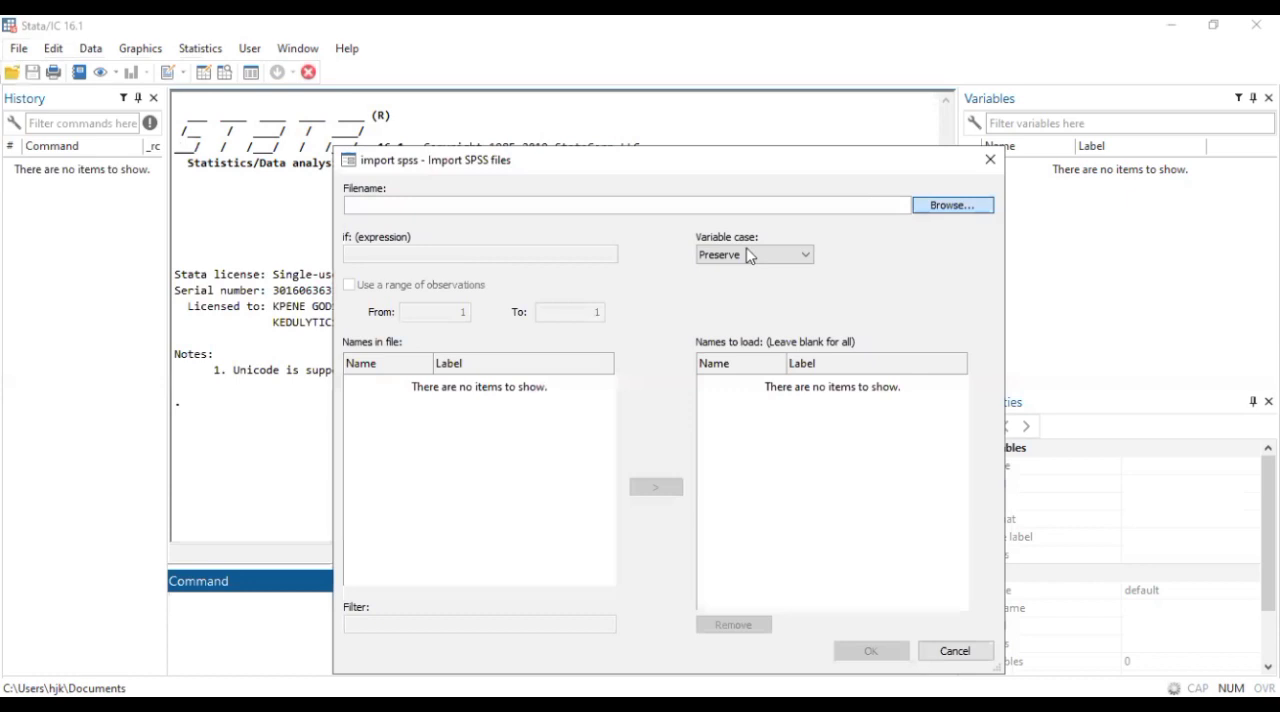
click(638, 352)
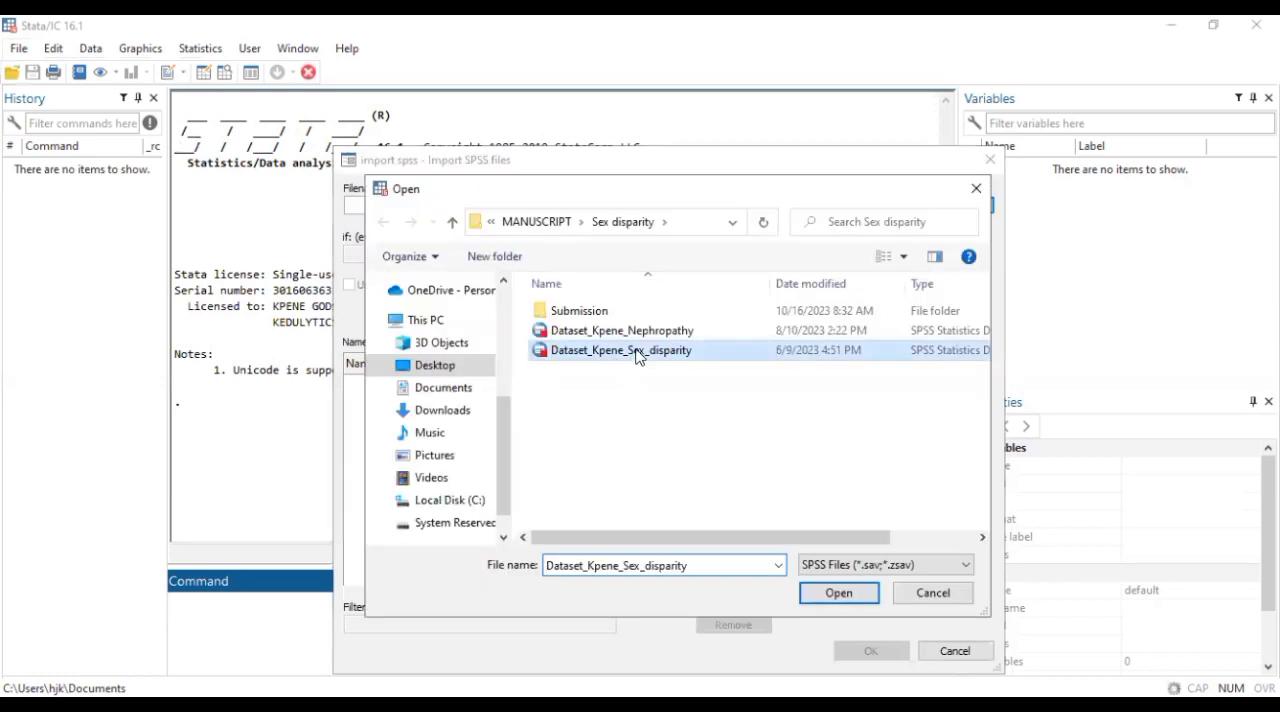
click(822, 595)
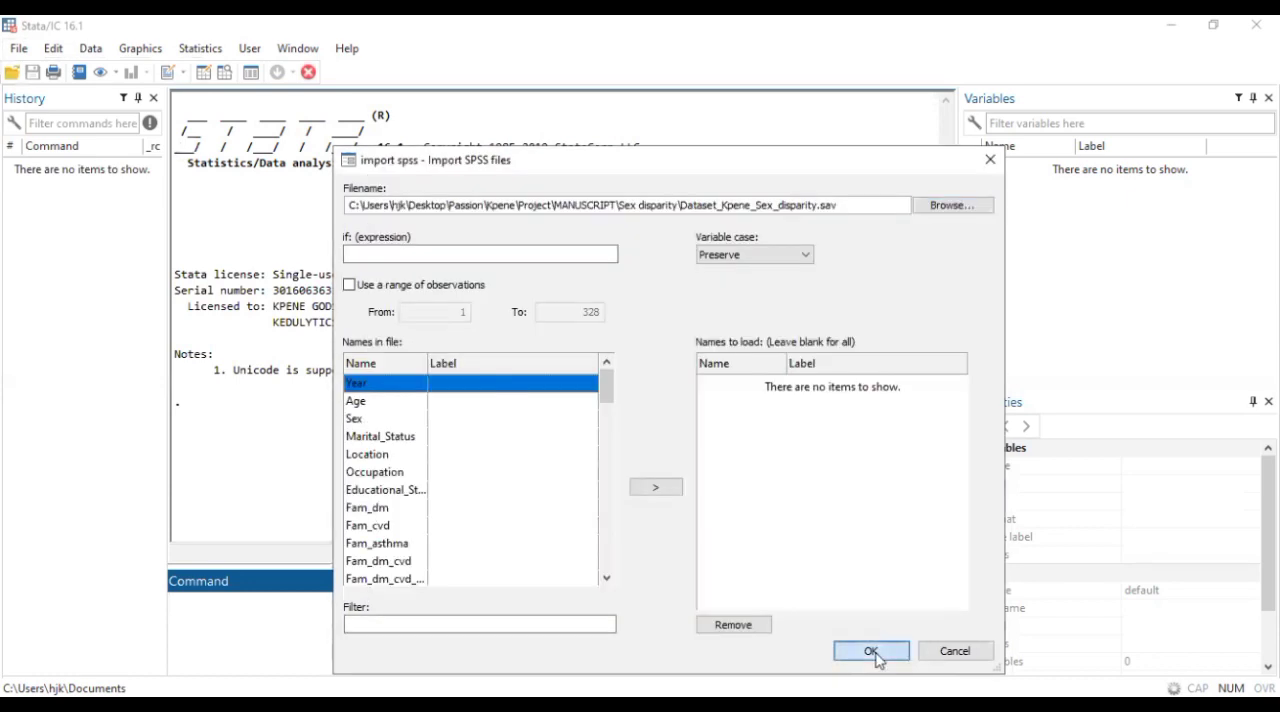
click(871, 651)
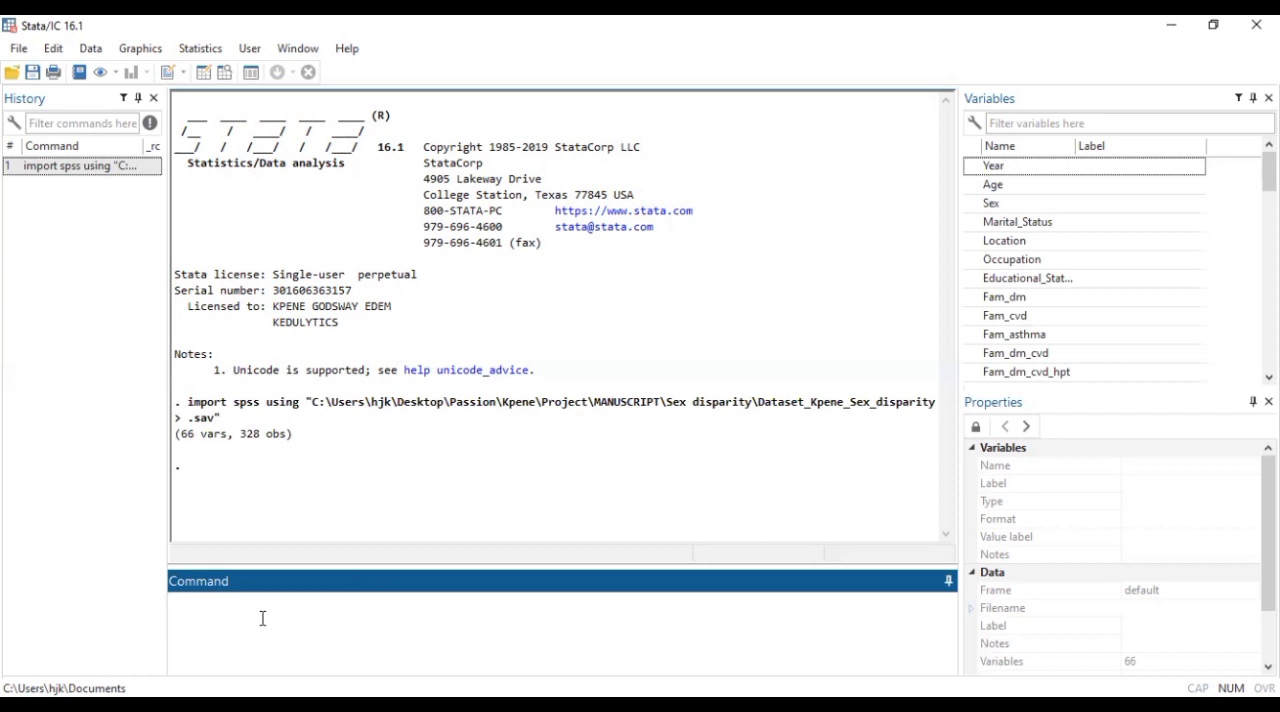
Run a pairwise correlation between Age and SBP with the command pwcorr Age SBP
text(pwcorr)
mouse_move(975, 190)
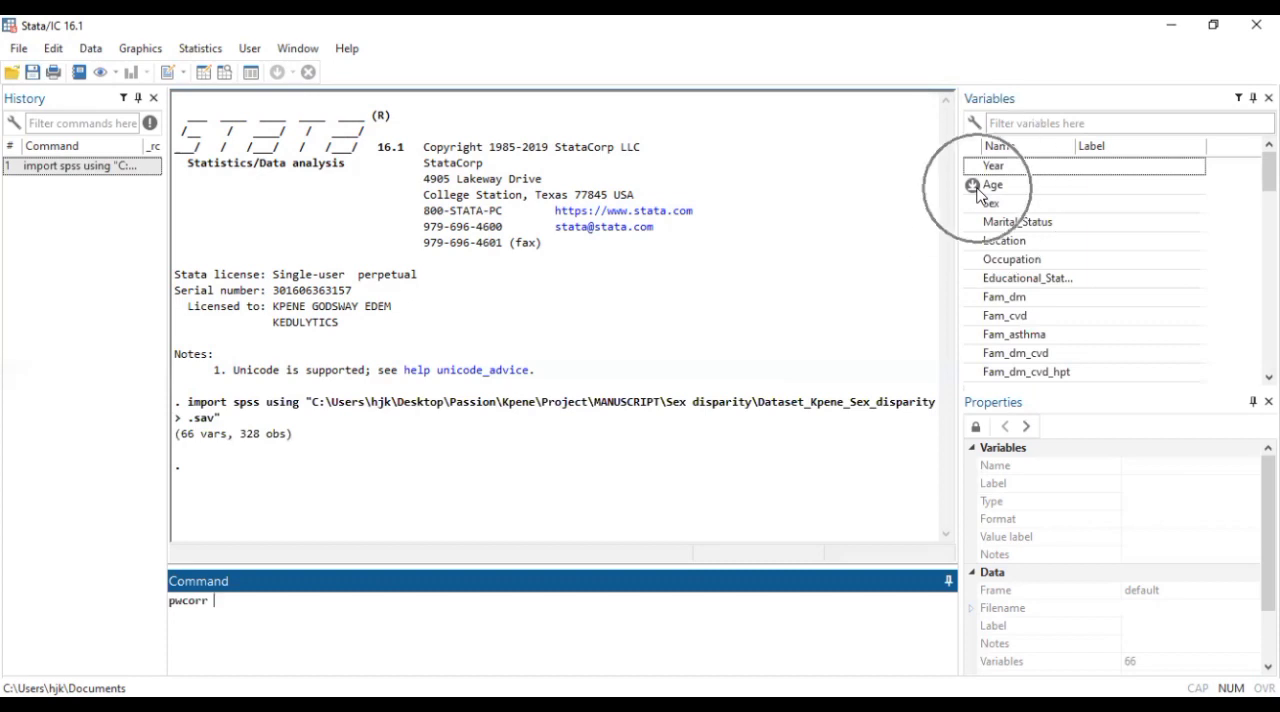
click(973, 186)
click(309, 597)
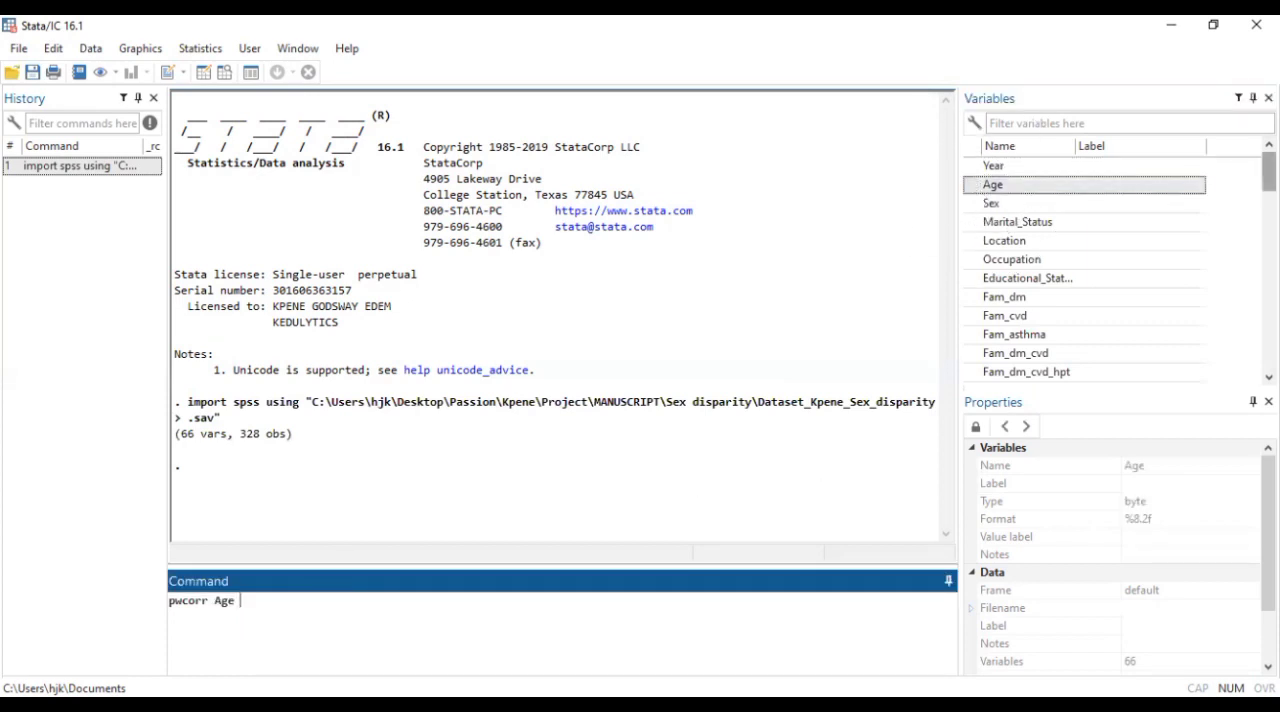
scroll(1085, 268, down, 7)
scroll(1051, 243, down, 4)
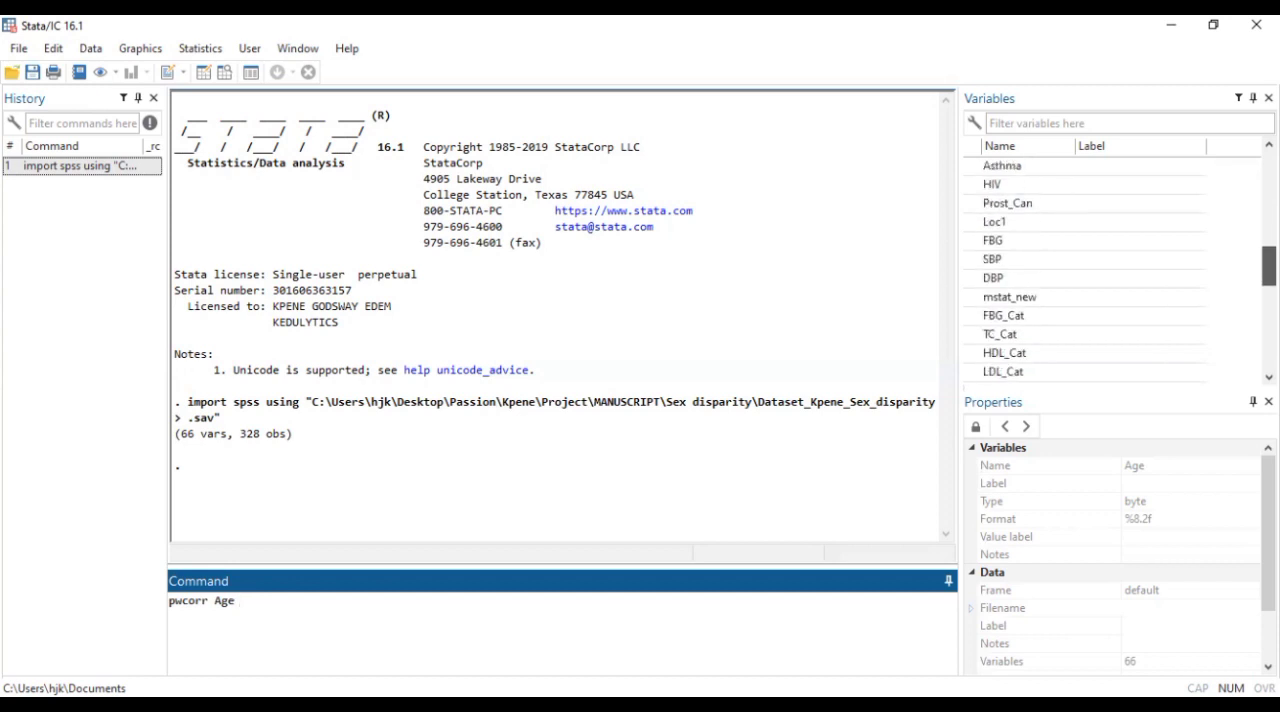
double_click(985, 258)
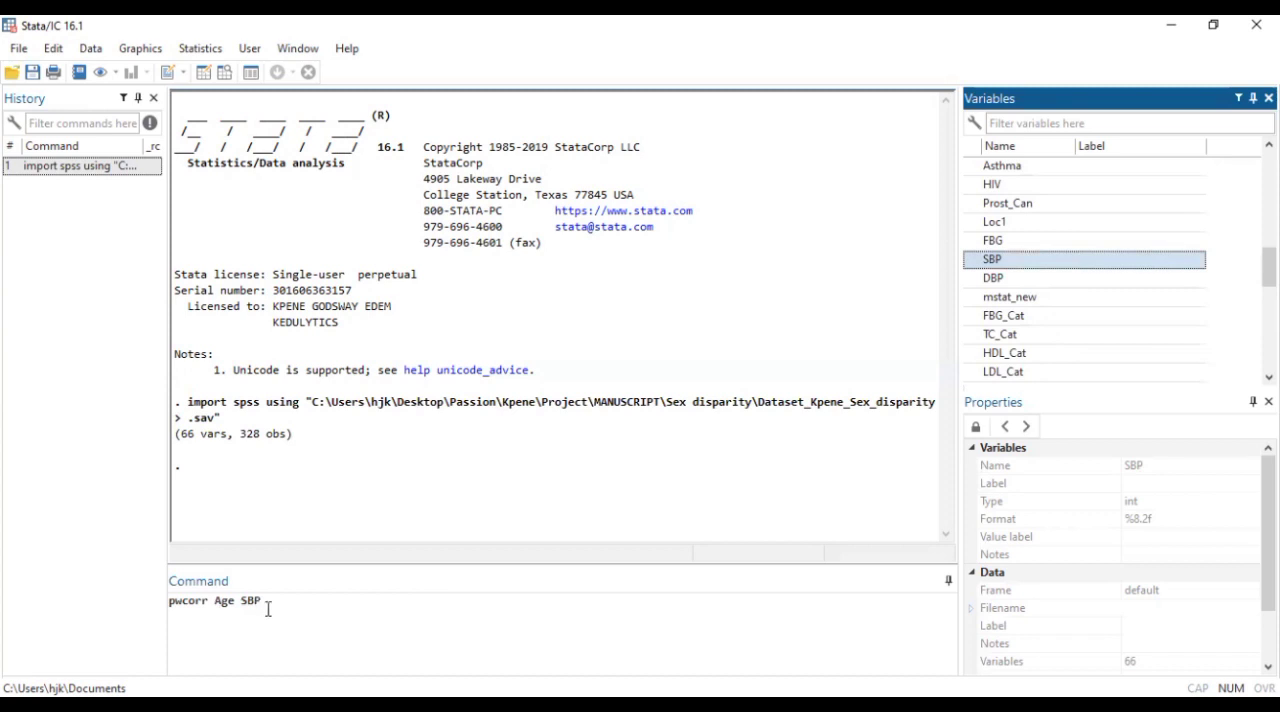
click(308, 607)
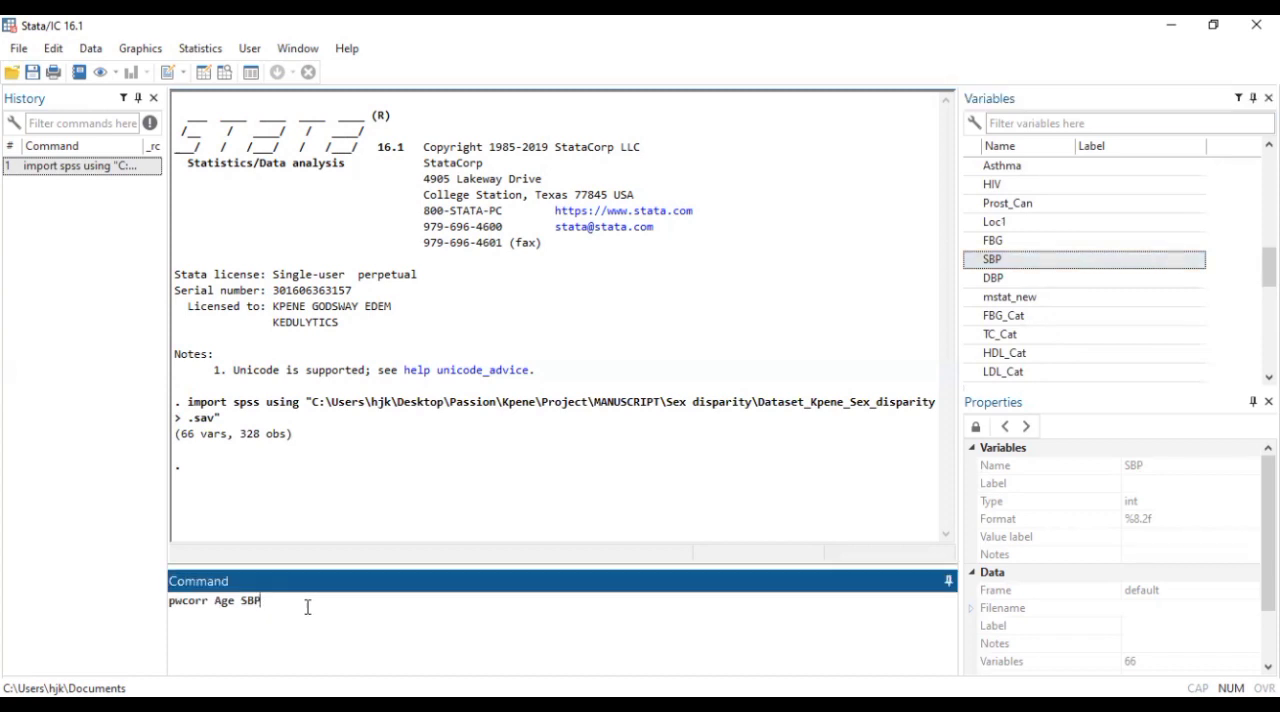
key(Return)
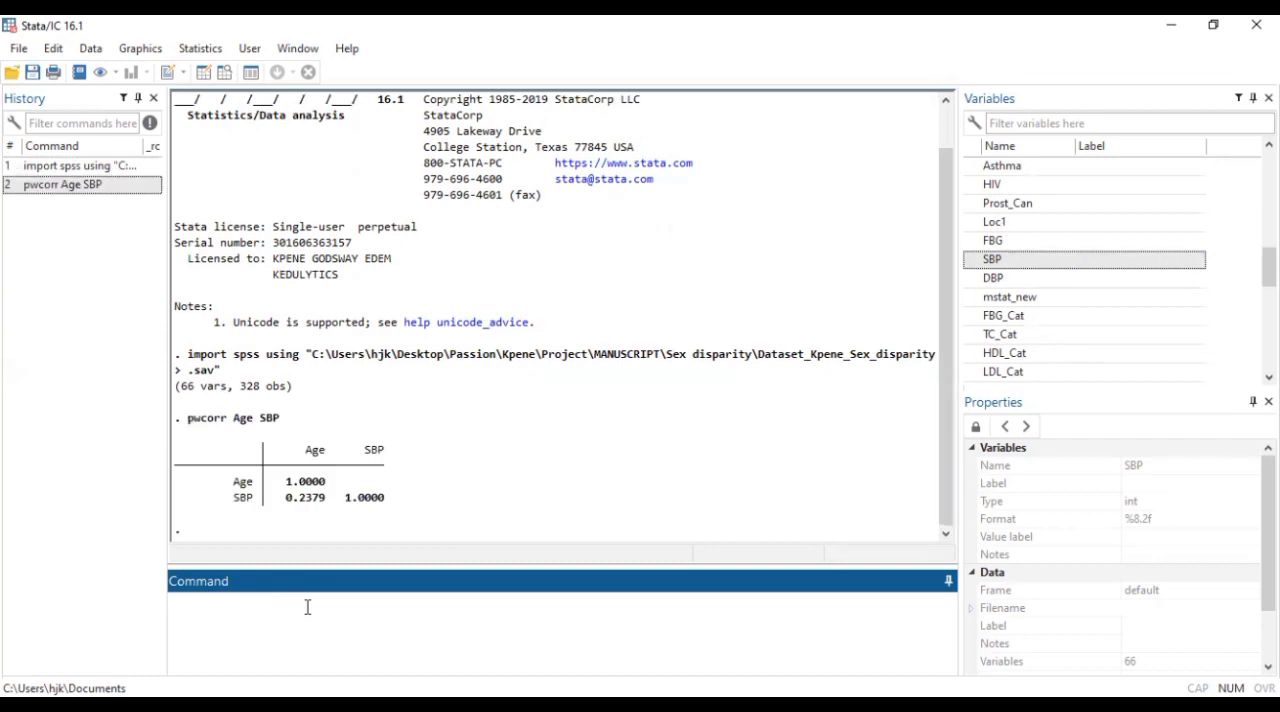
click(312, 514)
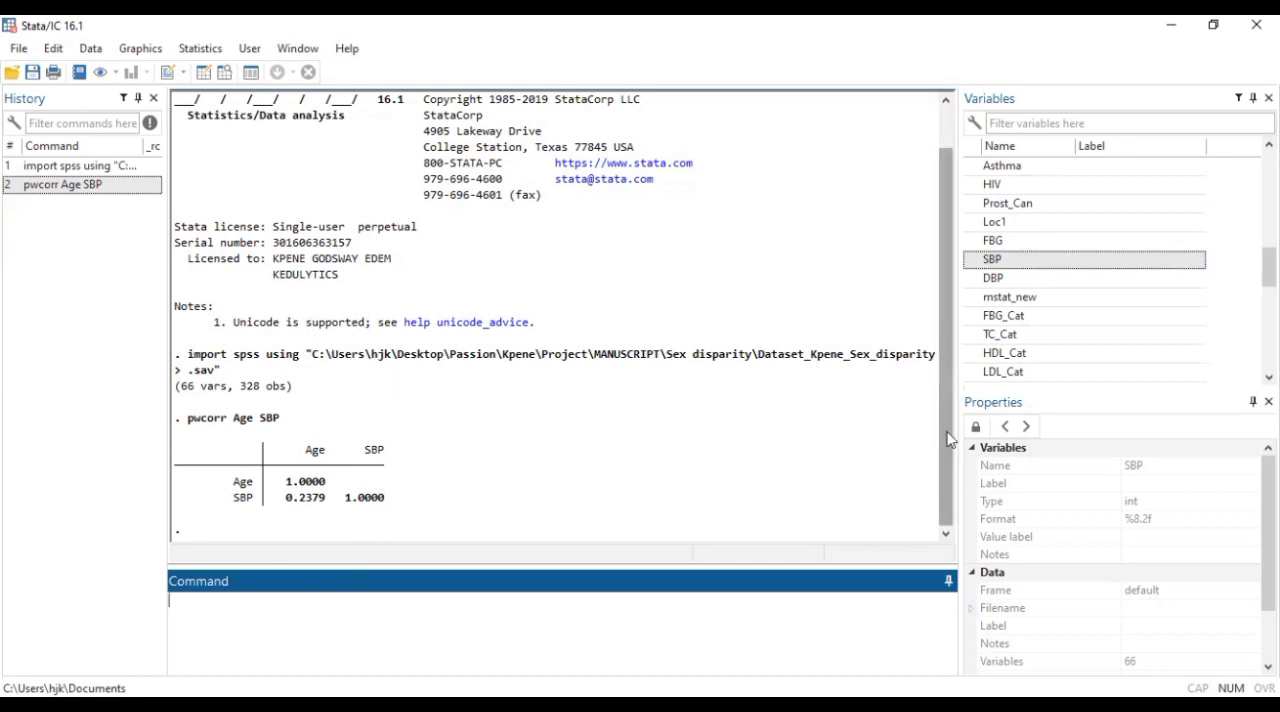
Reuse the previous correlation command, extend its variable list to Age SBP FBG DBP, and run it
click(97, 192)
click(309, 605)
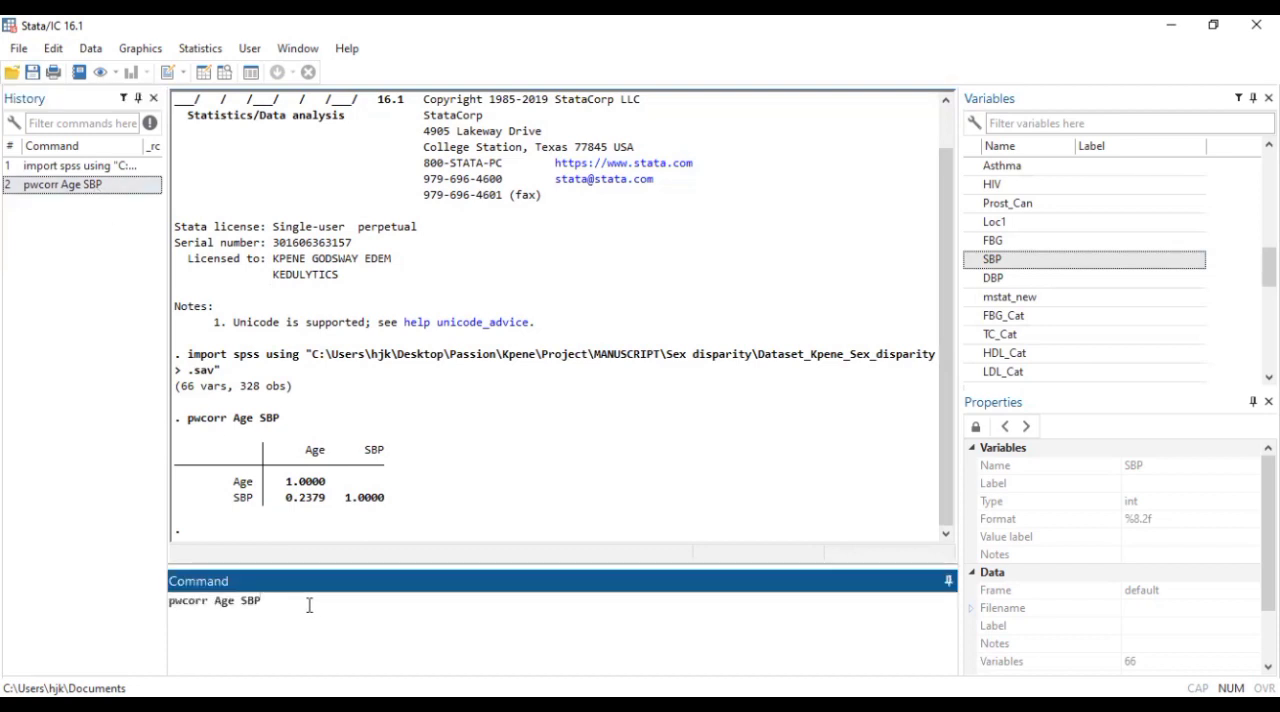
key(BackSpace)
key(BackSpace)
key(BackSpace)
double_click(993, 278)
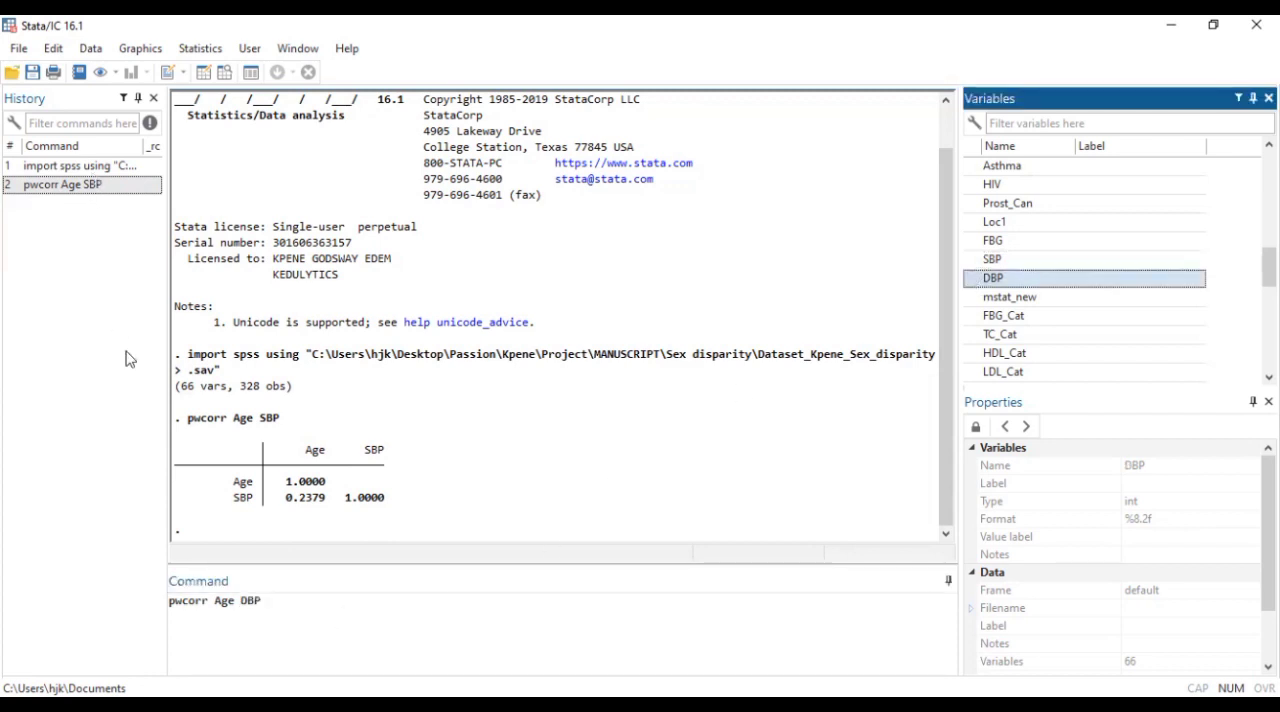
click(240, 601)
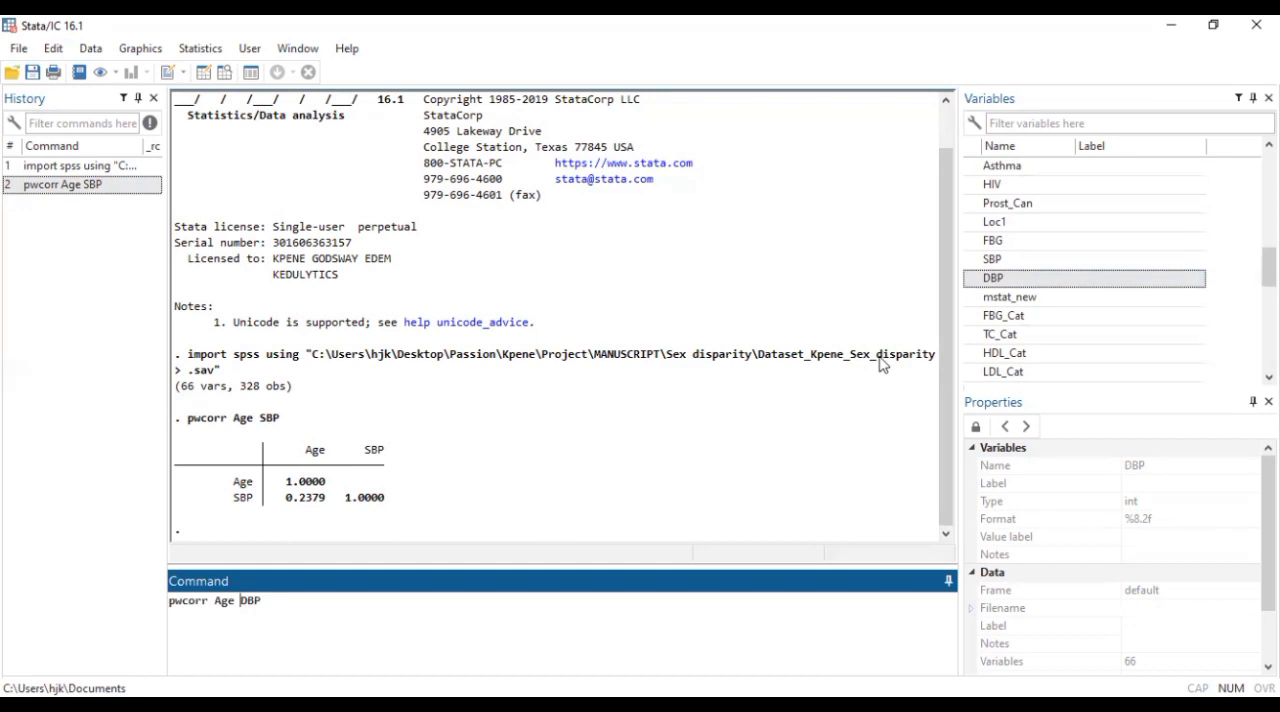
double_click(975, 259)
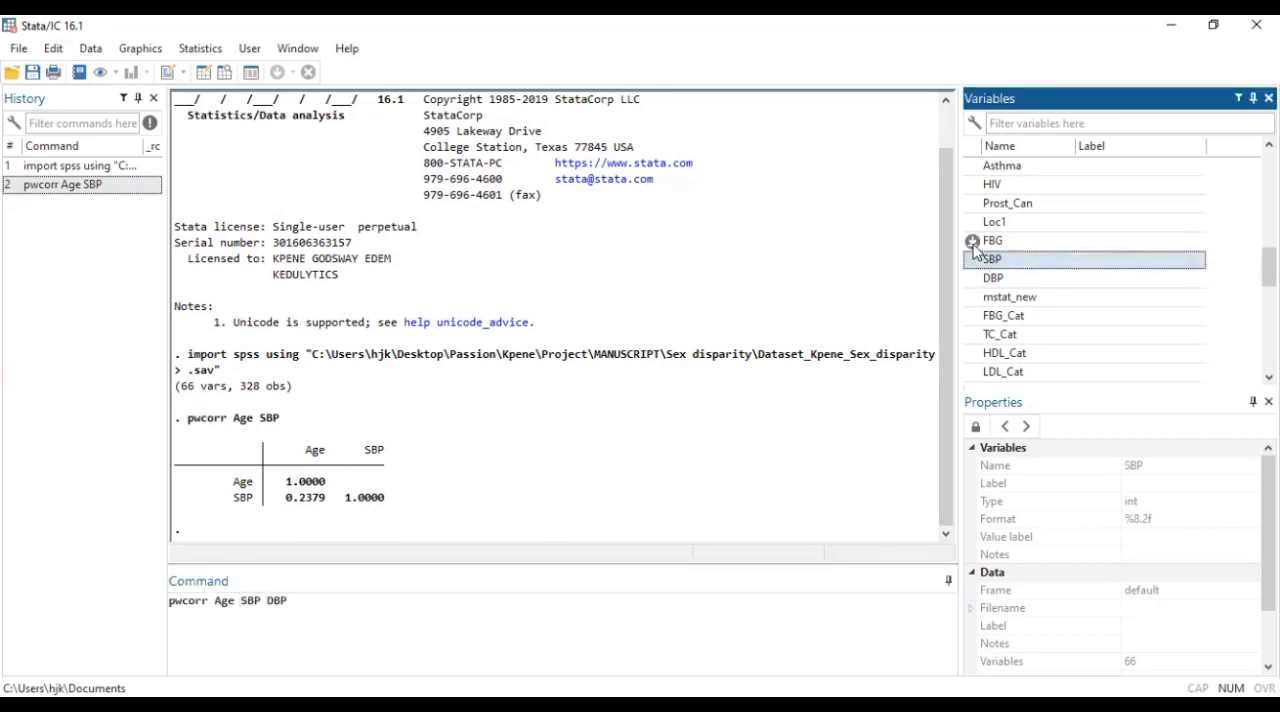
double_click(975, 241)
key(Return)
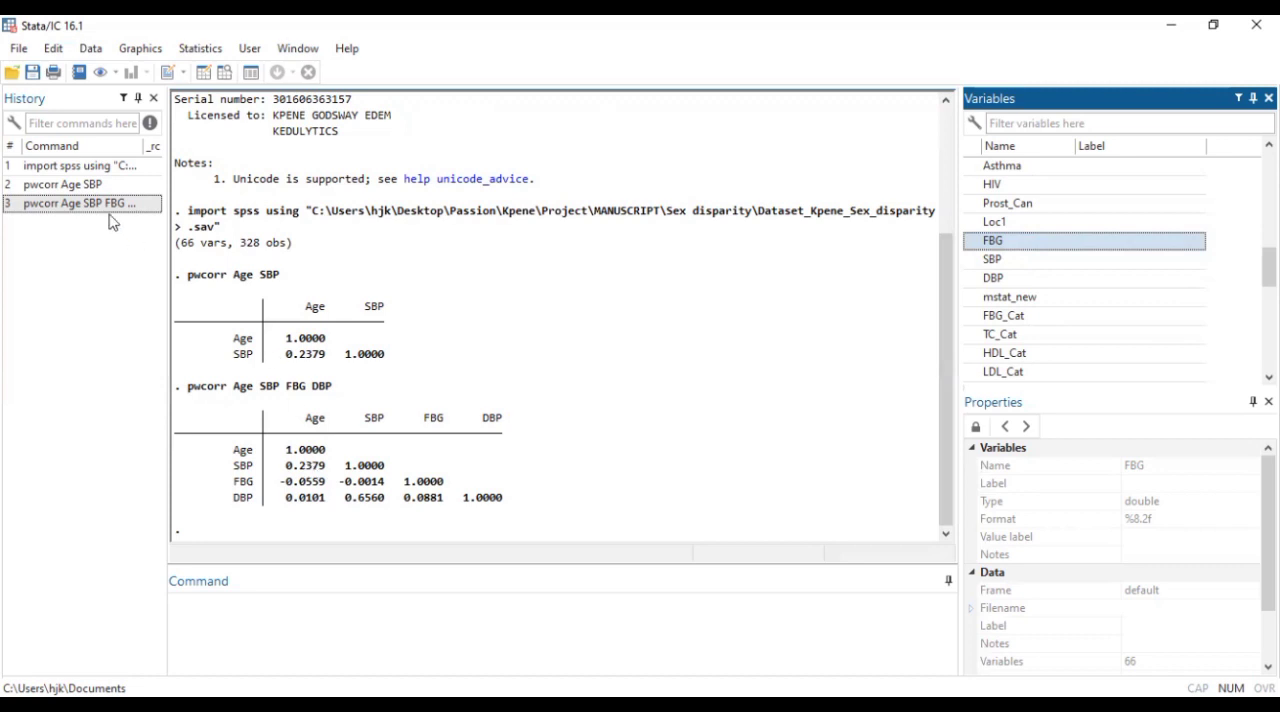
Rerun the four-variable pairwise correlation with the sig option to include significance levels
click(78, 204)
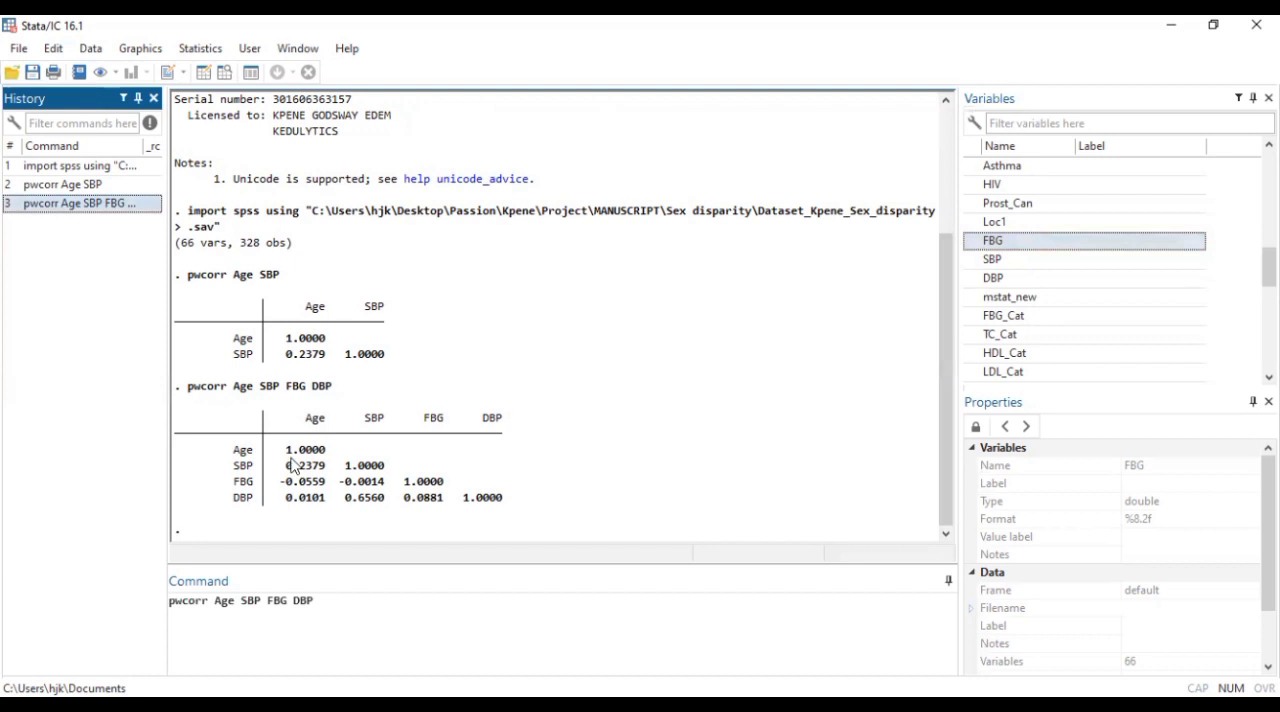
click(334, 608)
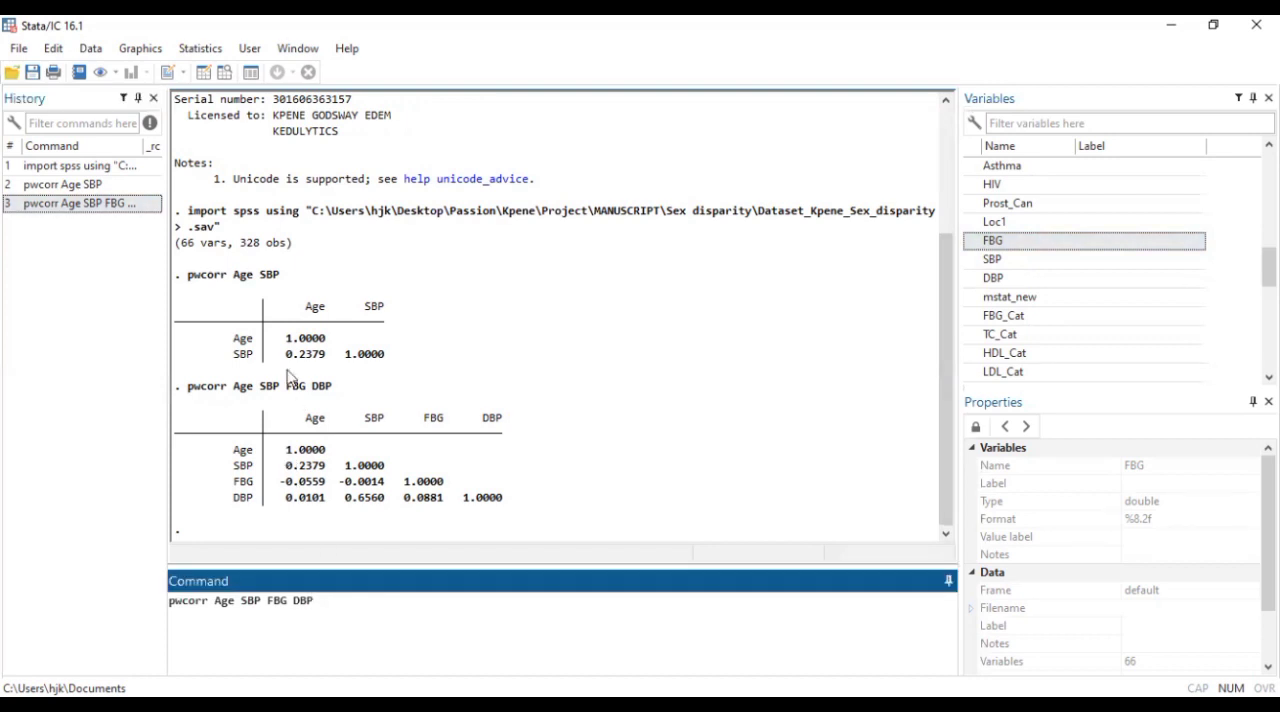
text(, sig)
key(Return)
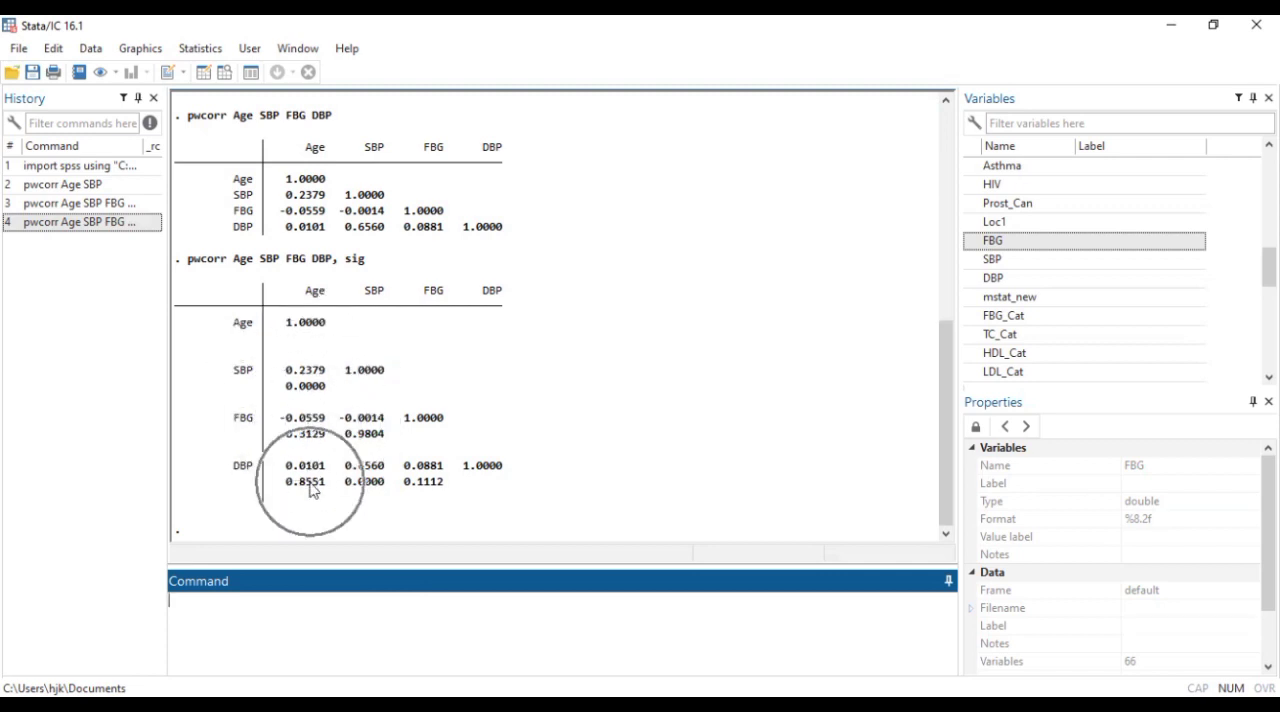
click(379, 488)
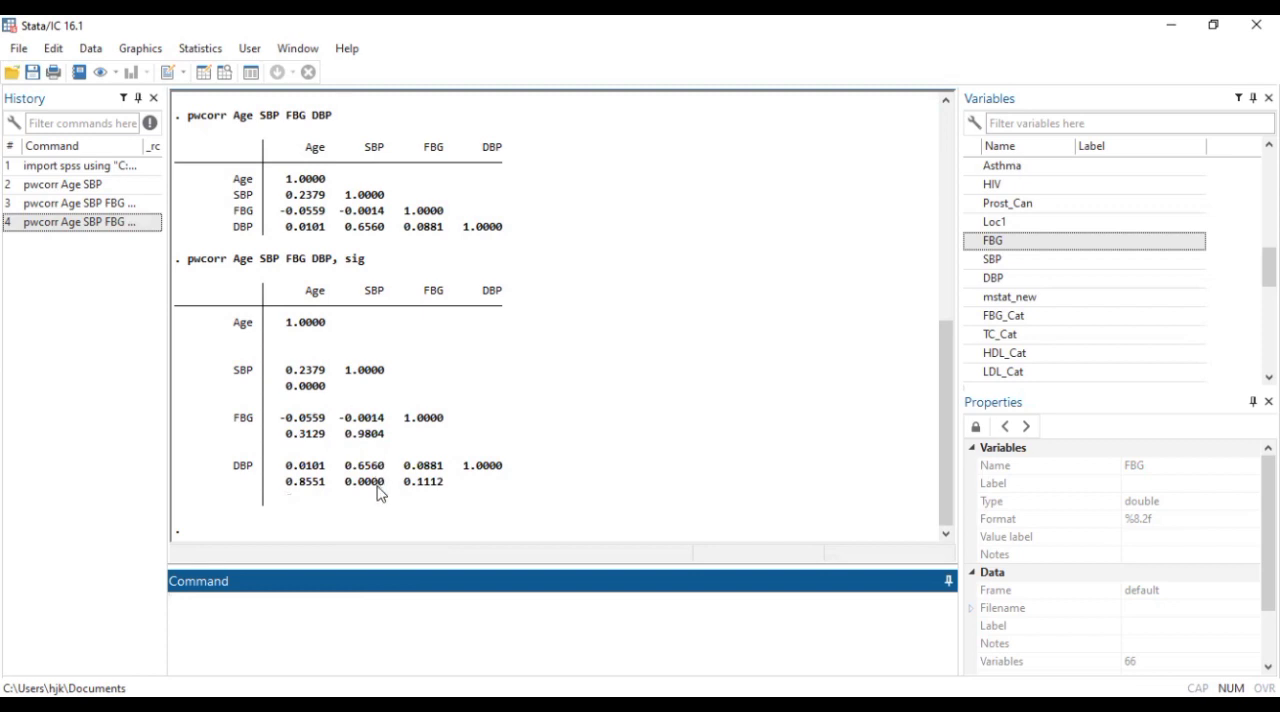
click(430, 485)
click(378, 450)
Rerun the pairwise correlation of Age, SBP, FBG and DBP with the options sig star(0.05)
click(148, 223)
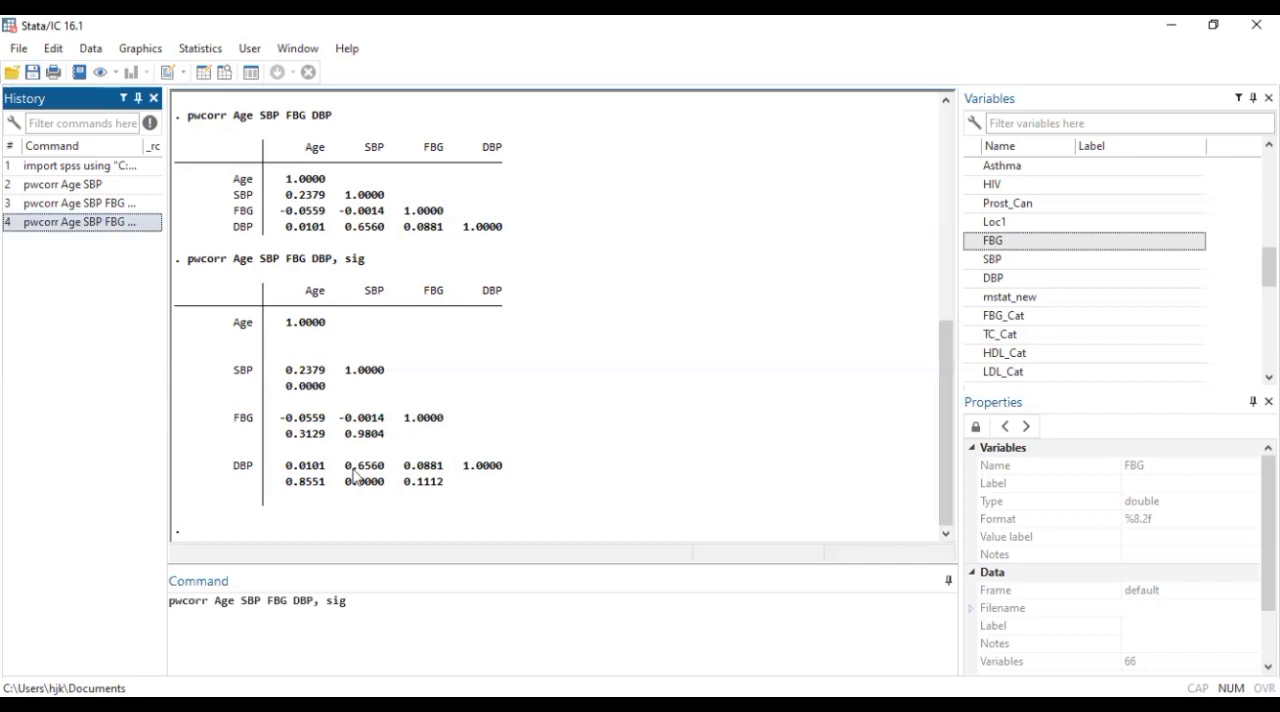
click(381, 600)
text(s)
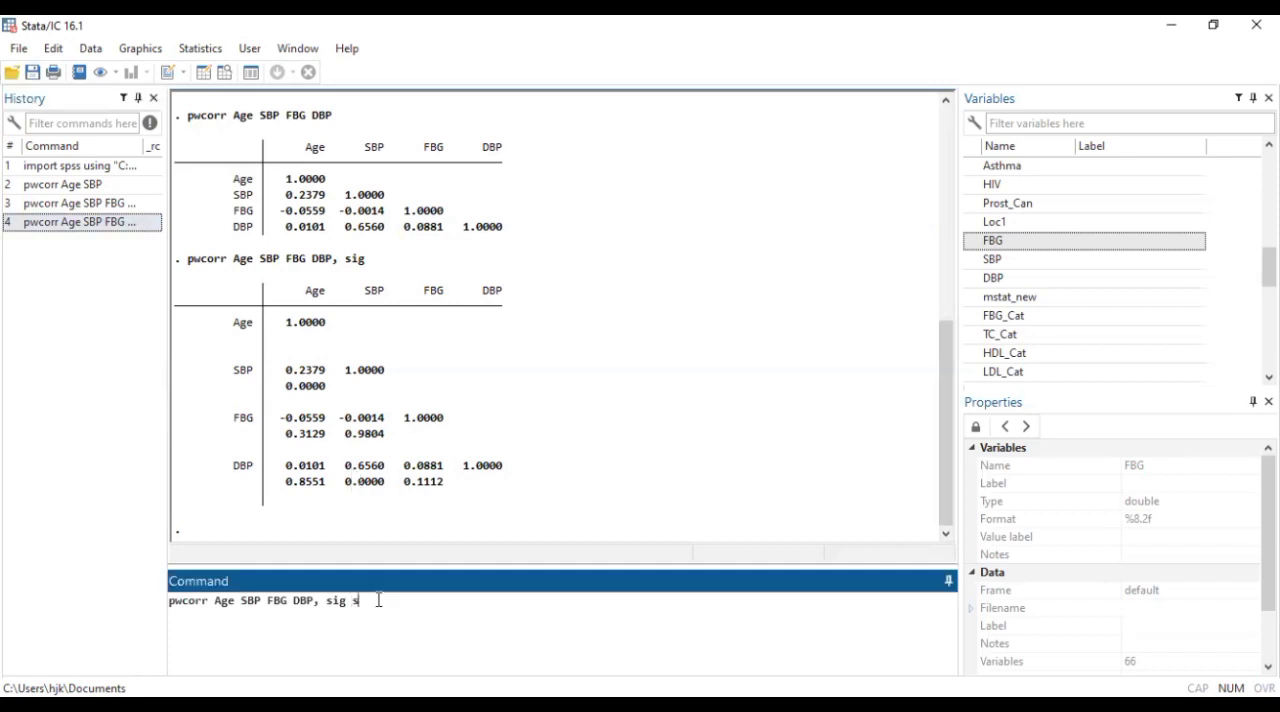
text(tar(0.05))
drag(354, 604, 420, 603)
click(434, 604)
key(Return)
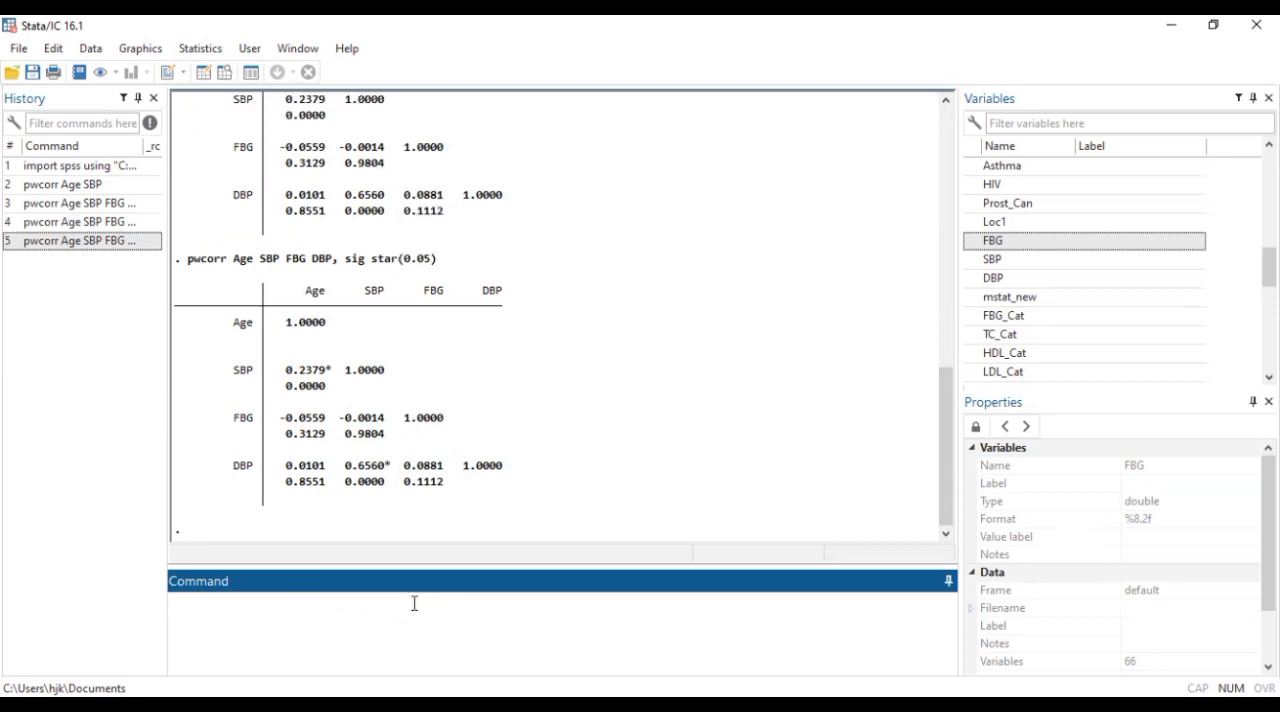